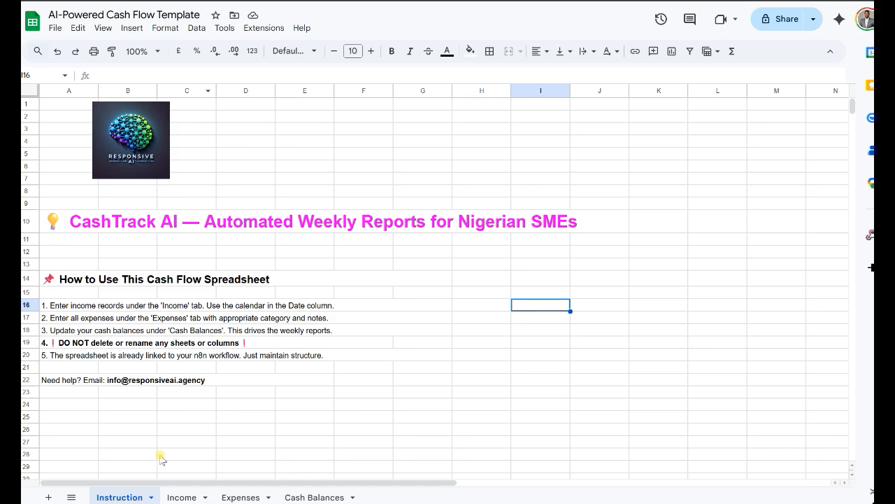
# Step: Review the Income, Expenses and Cash Balances sheets of the cash flow template, including the date validation note on Income's Date header
pyautogui.click(176, 495)
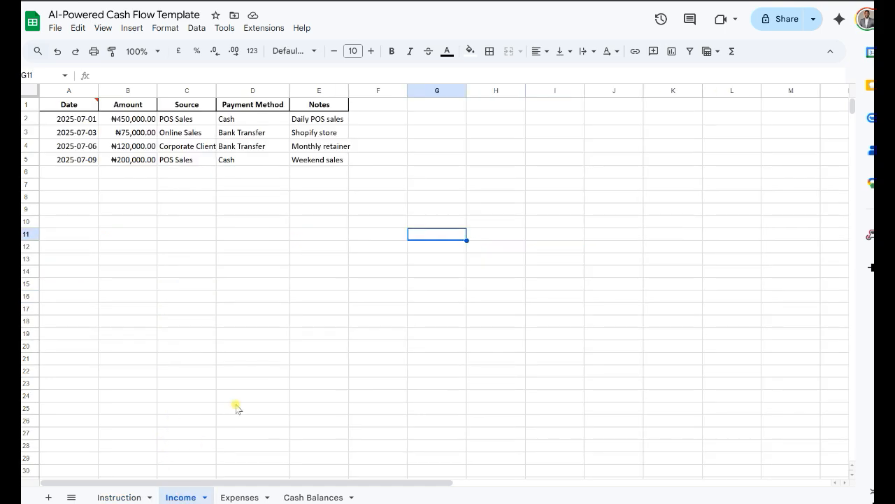
pyautogui.click(239, 496)
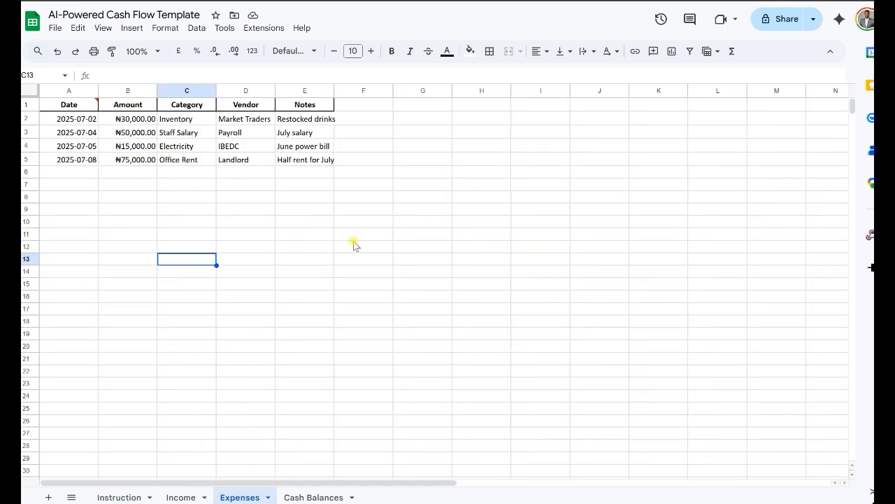
pyautogui.click(308, 496)
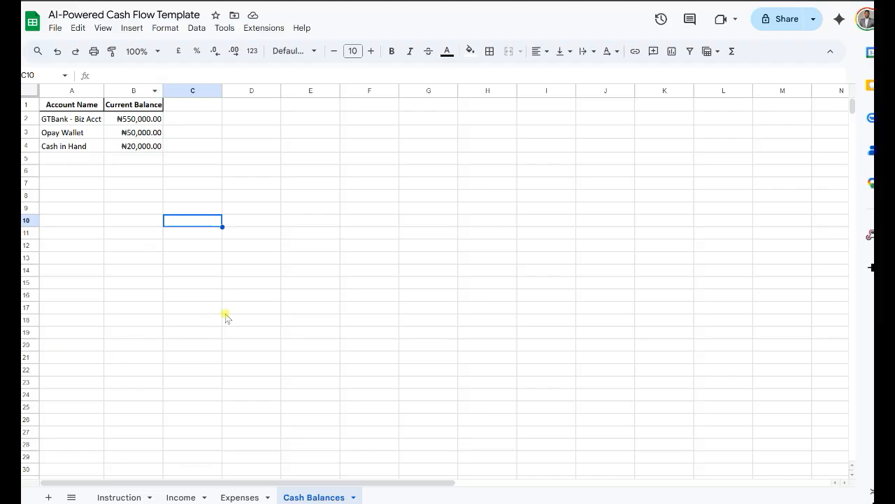
pyautogui.click(187, 496)
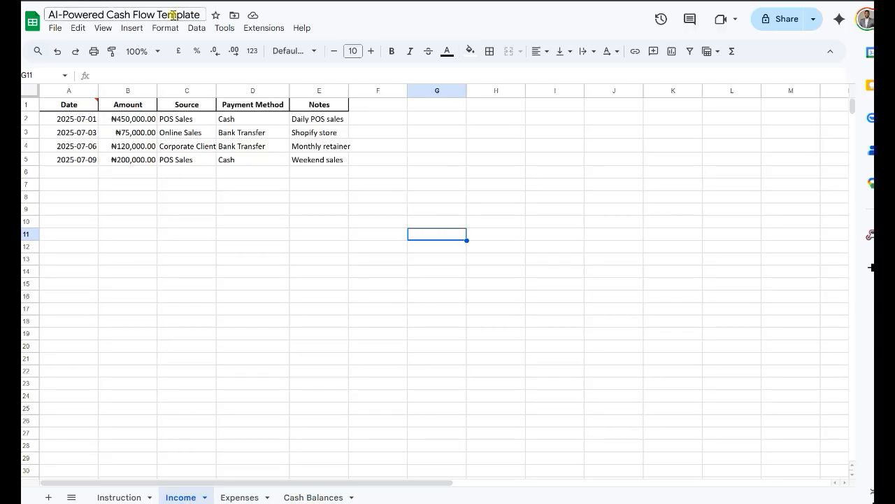
pyautogui.moveTo(88, 108)
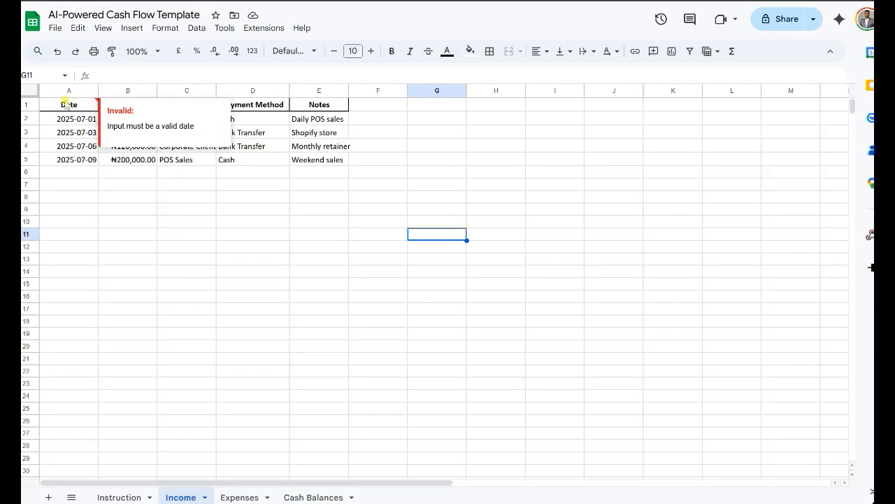
pyautogui.click(315, 270)
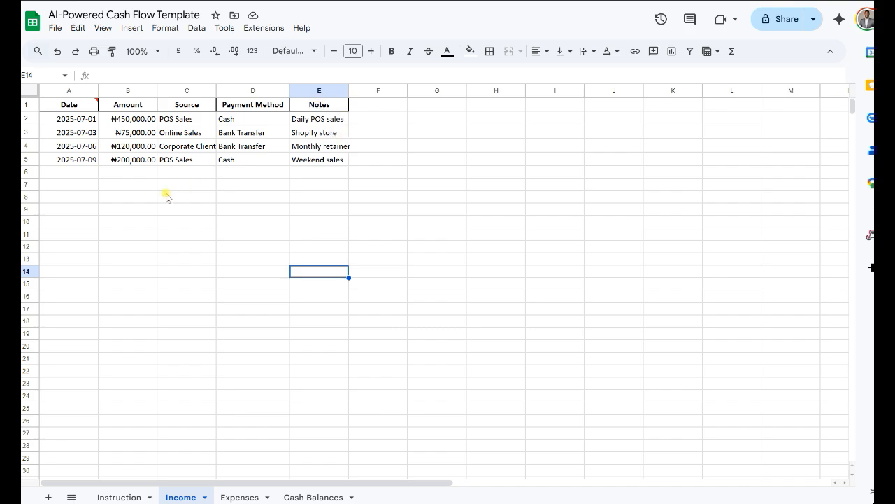
pyautogui.click(241, 497)
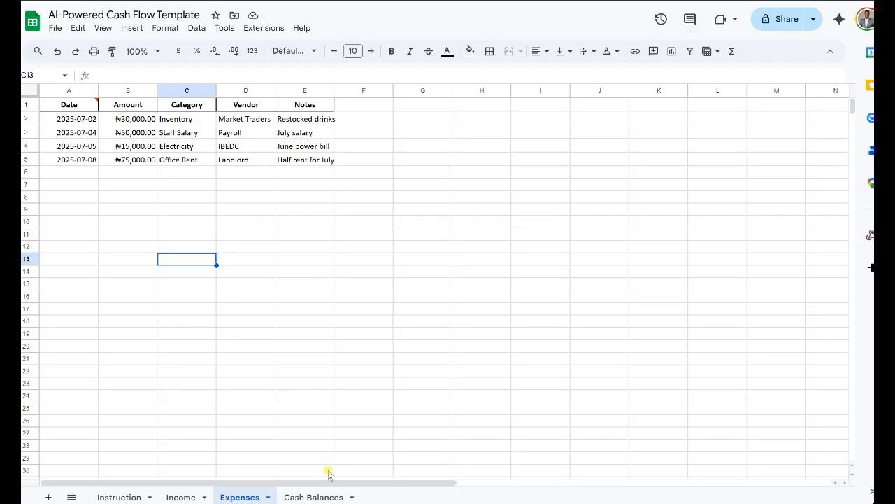
pyautogui.click(312, 497)
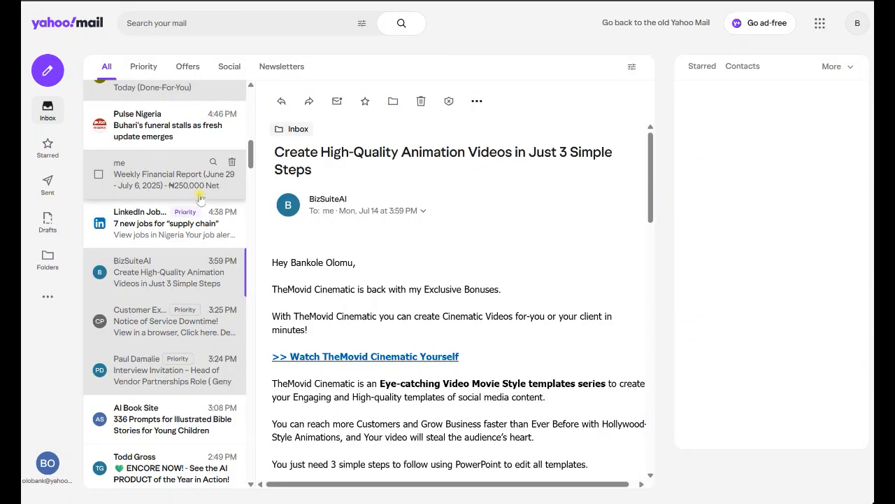
# Step: Switch to Yahoo Mail, open the Weekly Financial Report email sent at 4:41 PM and read its key metrics and top expense categories
pyautogui.click(160, 175)
pyautogui.scroll(5, 175, 166)
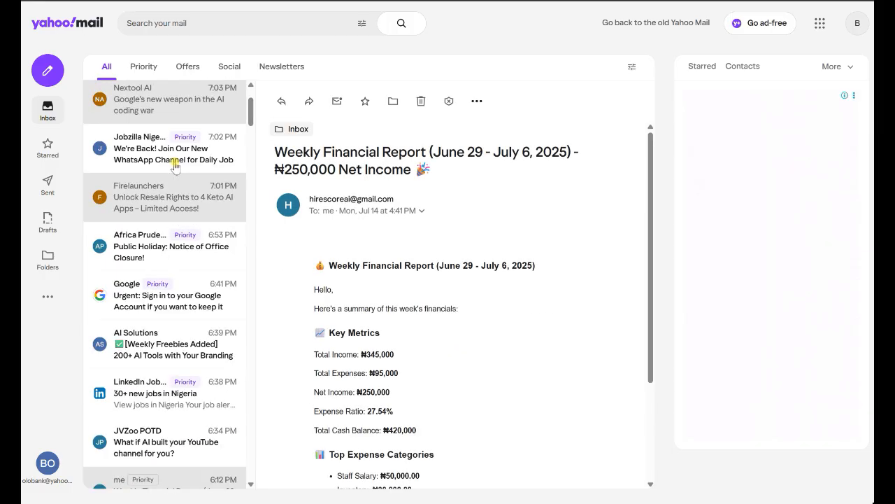
pyautogui.scroll(2, 175, 165)
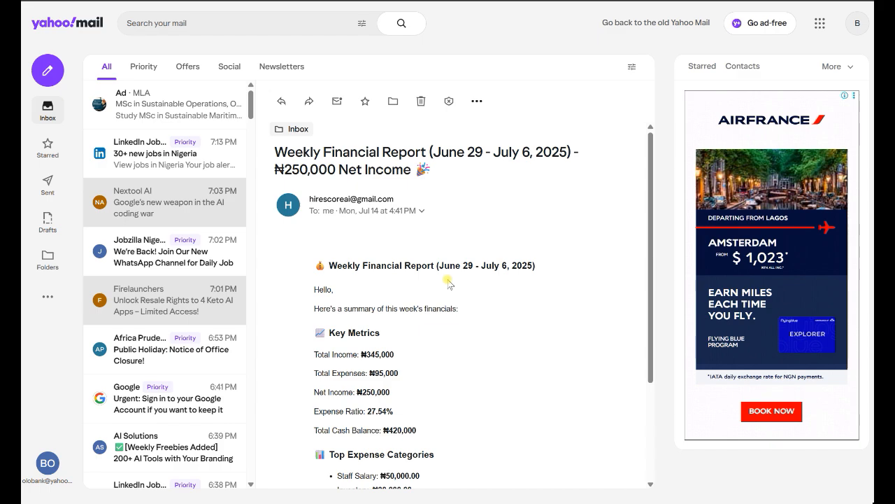
pyautogui.moveTo(649, 174); pyautogui.dragTo(639, 234)
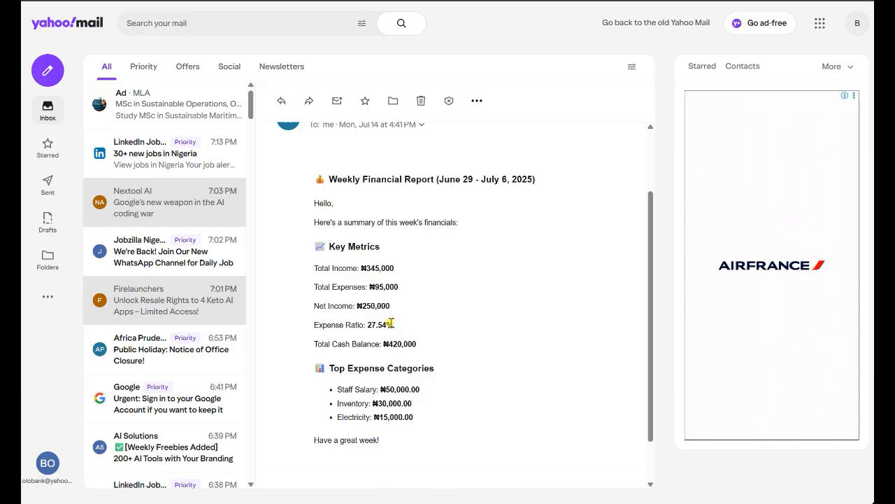
# Step: Return to the cash flow spreadsheet in Google Sheets and compare its Income, Expenses and Cash Balances sheets with the emailed report
pyautogui.click(404, 2)
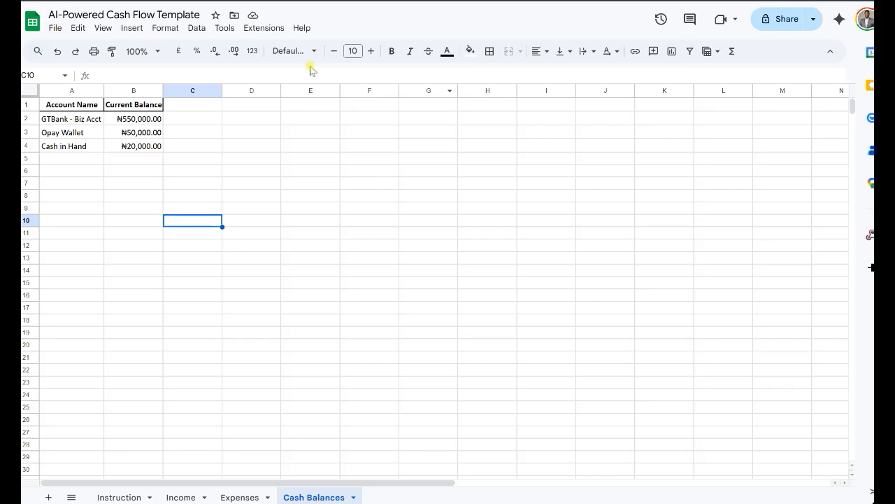
pyautogui.click(186, 496)
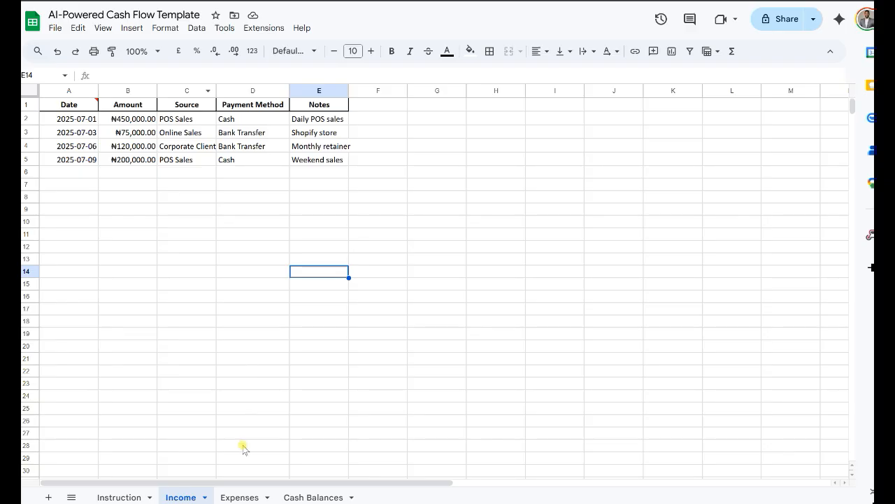
pyautogui.click(238, 497)
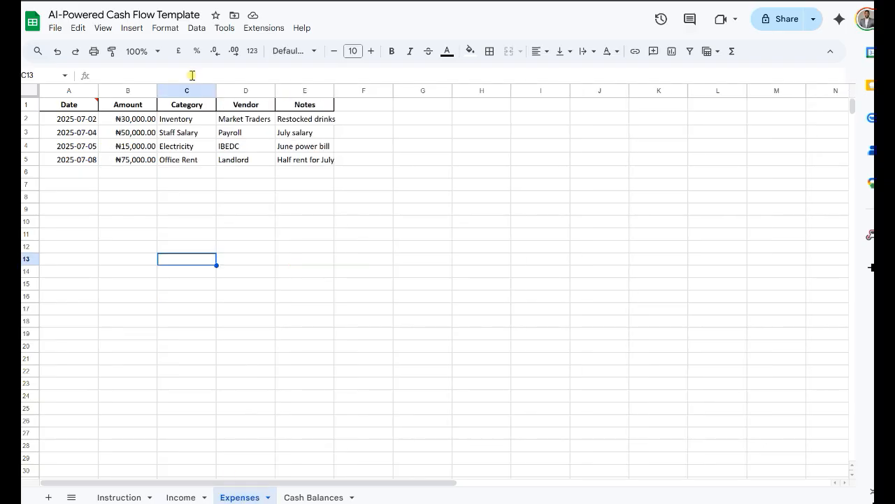
pyautogui.click(313, 495)
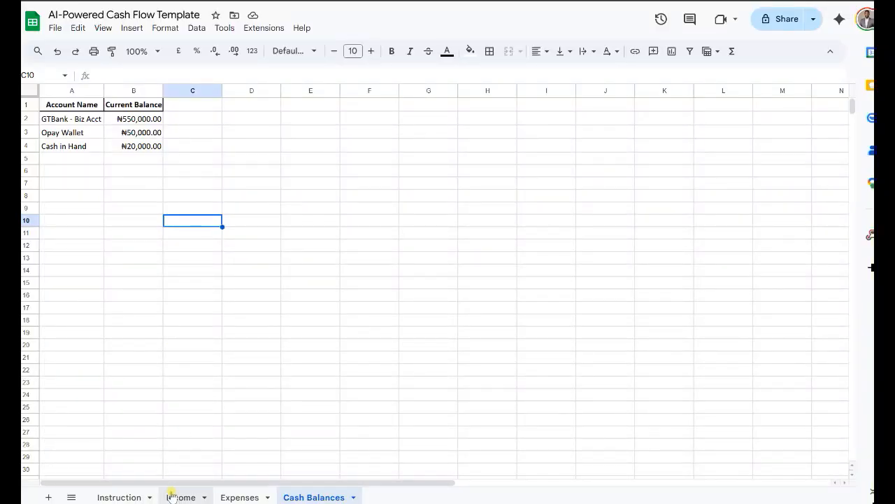
pyautogui.click(175, 497)
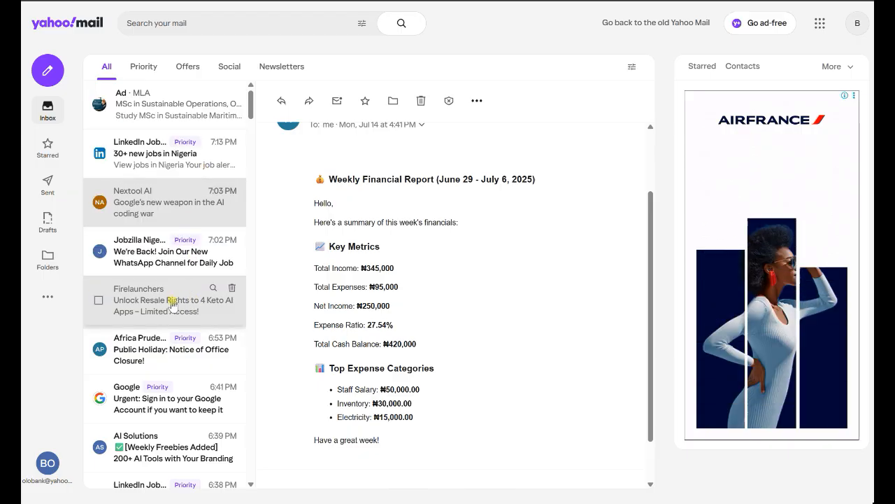
# Step: Switch to Yahoo Mail and open the Weekly Financial Report email received at 6:12 PM to examine its figures
pyautogui.scroll(-1, 251, 119)
pyautogui.scroll(-2, 251, 118)
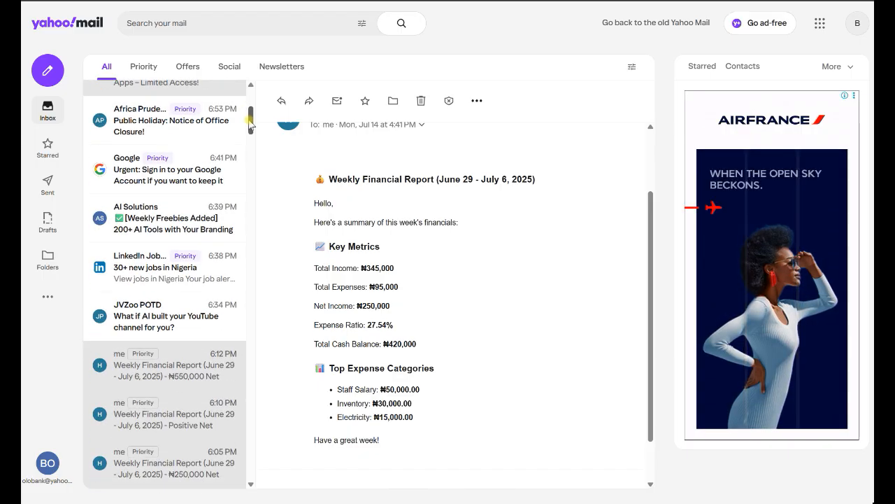
pyautogui.click(150, 362)
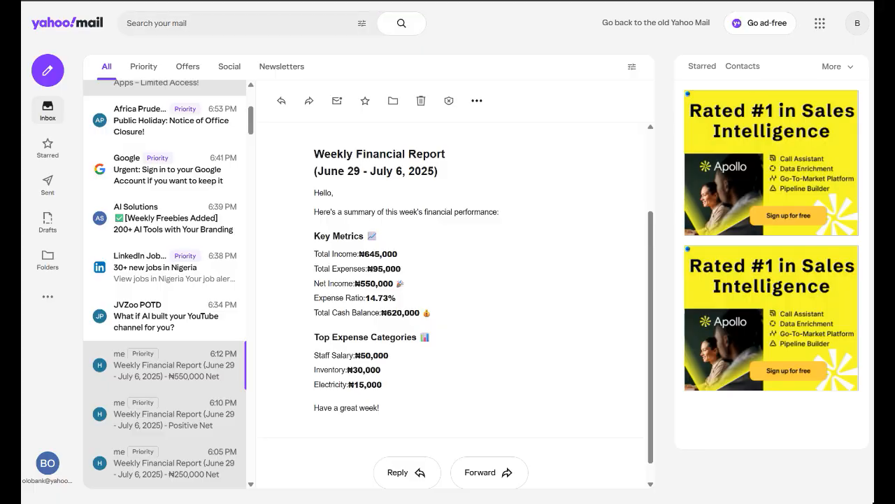
# Step: Back in Google Sheets, set the Income sheet's amounts to 550000 for the 2025-07-01 POS Sales and 85000 for Online Sales
pyautogui.click(427, 0)
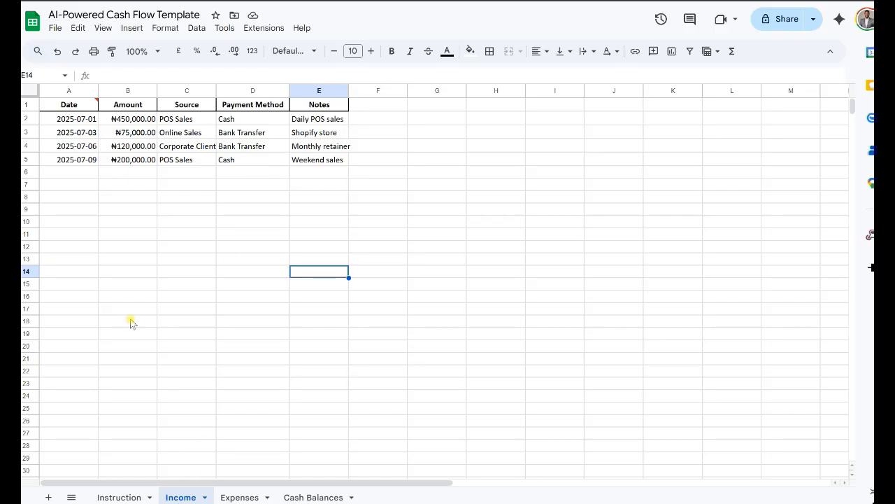
pyautogui.click(133, 120)
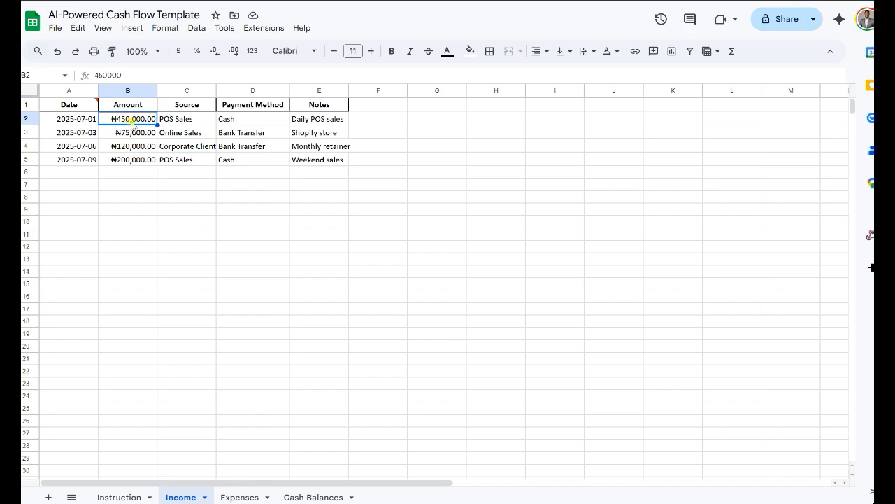
pyautogui.click(95, 76)
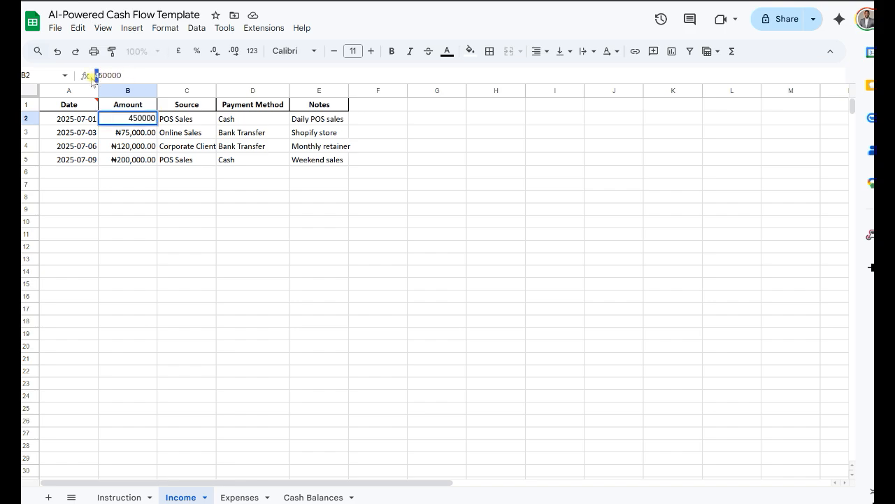
pyautogui.click(160, 224)
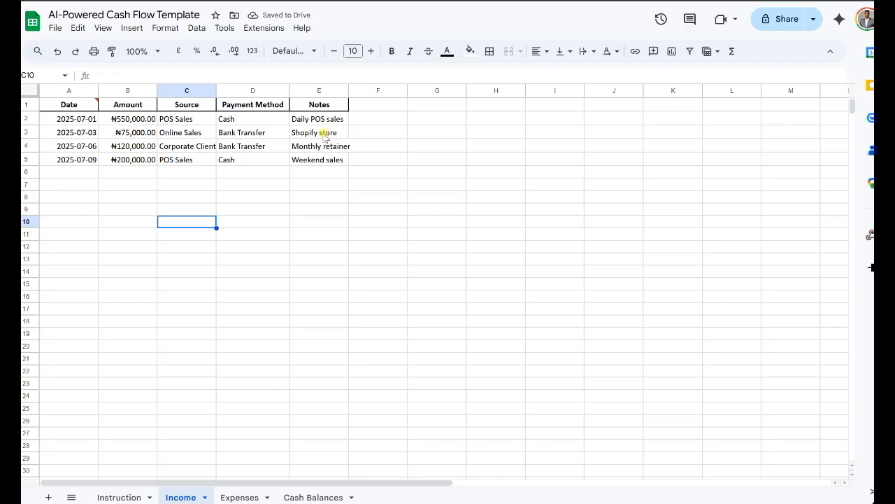
pyautogui.click(136, 134)
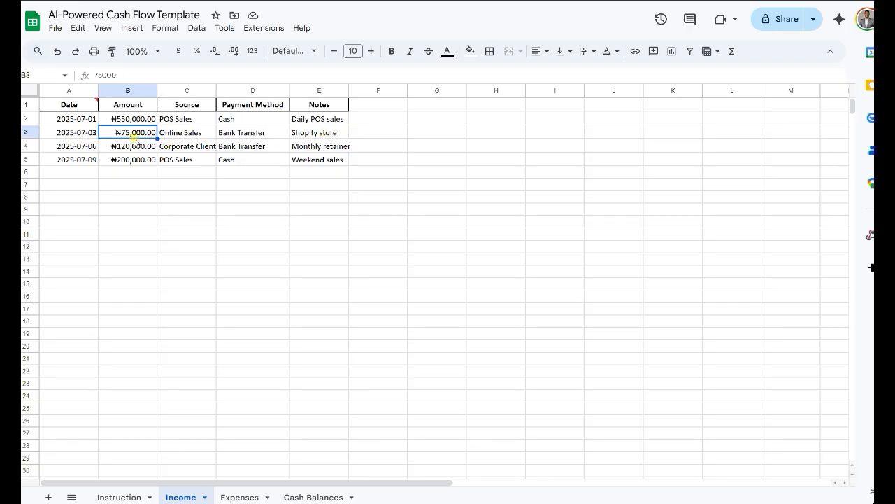
pyautogui.click(99, 75)
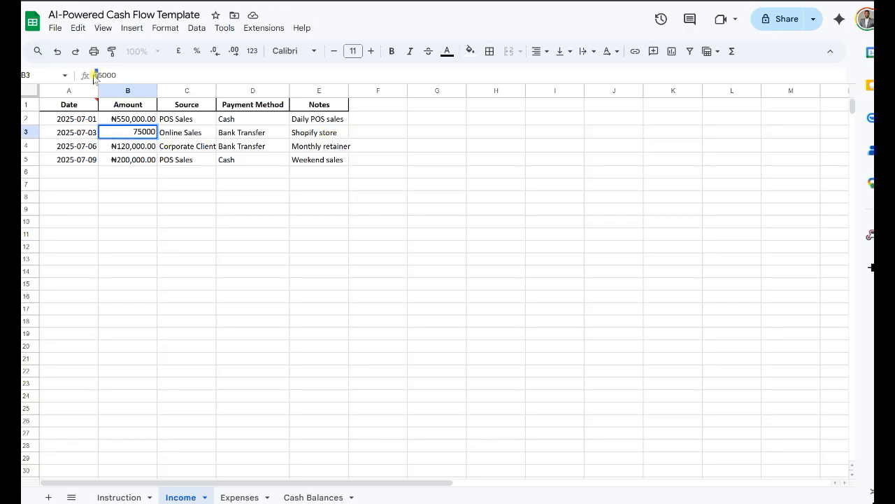
pyautogui.write('8')
pyautogui.click(139, 214)
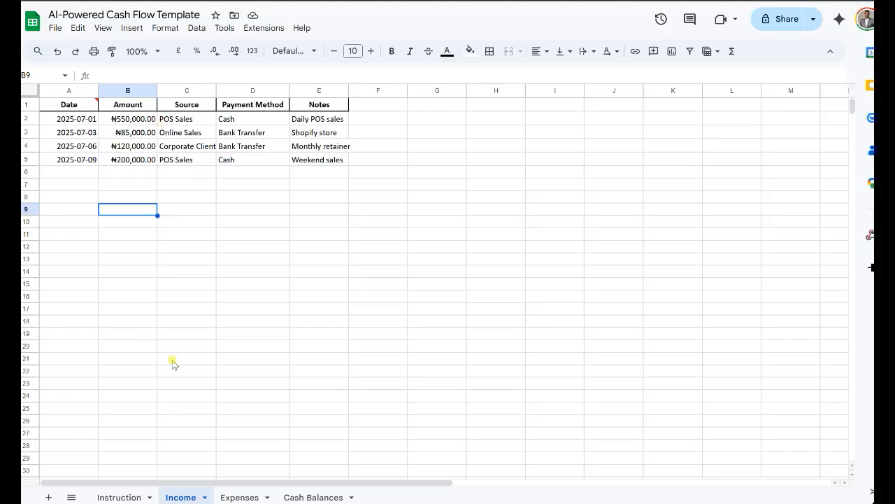
# Step: On the Expenses sheet, set the Inventory amount to 20000 and the Staff Salary amount to 40000
pyautogui.click(237, 496)
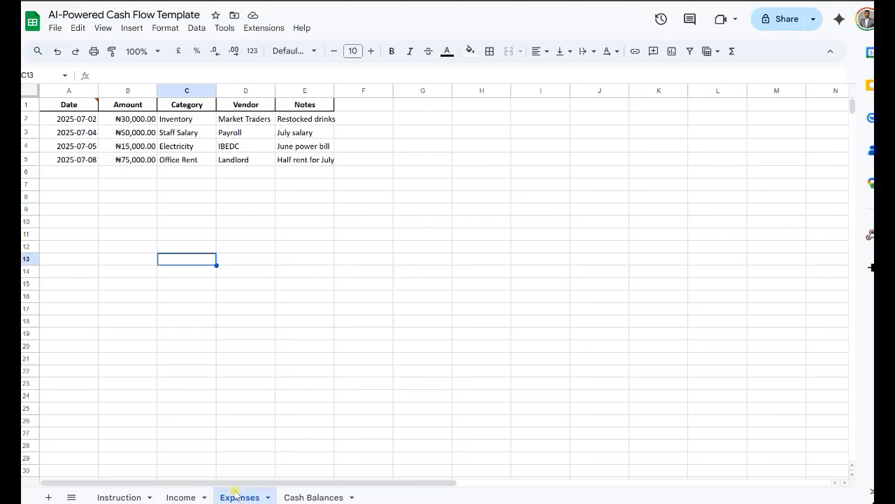
pyautogui.click(125, 122)
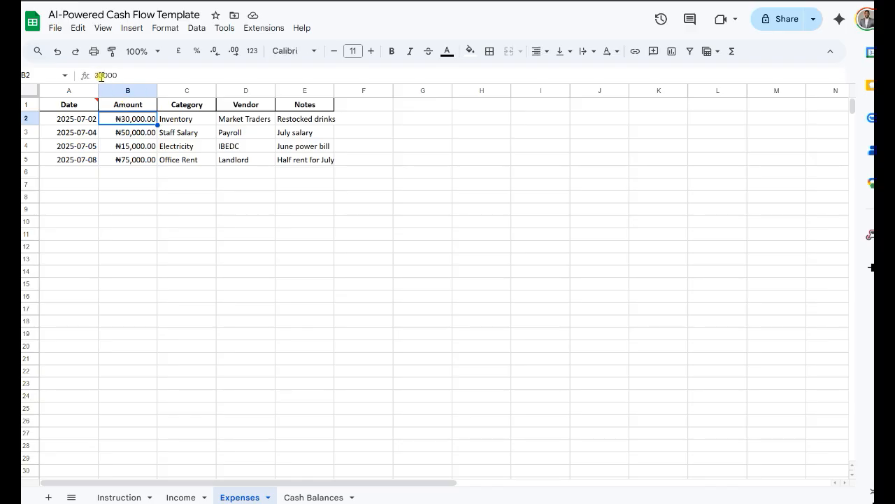
pyautogui.click(99, 76)
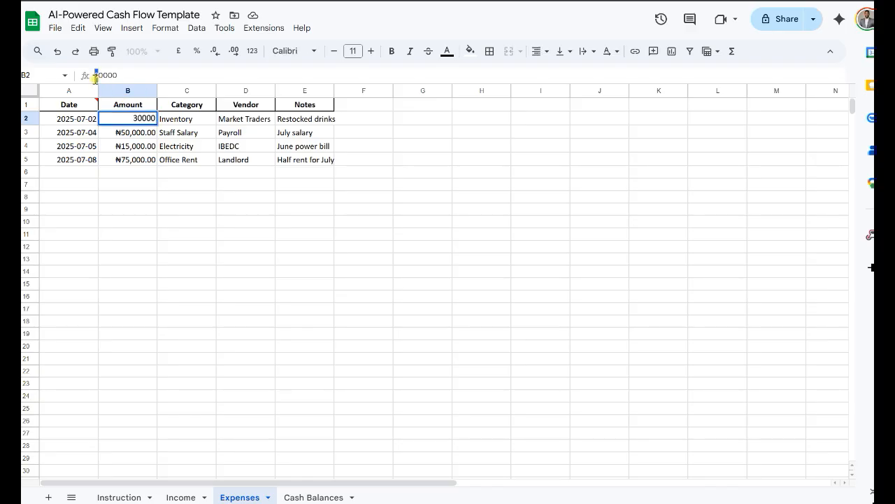
pyautogui.write('2')
pyautogui.click(159, 206)
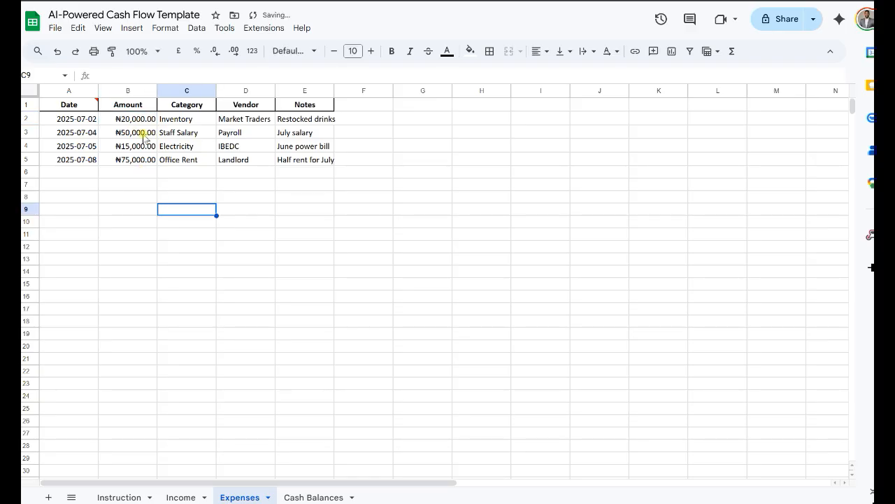
pyautogui.click(139, 137)
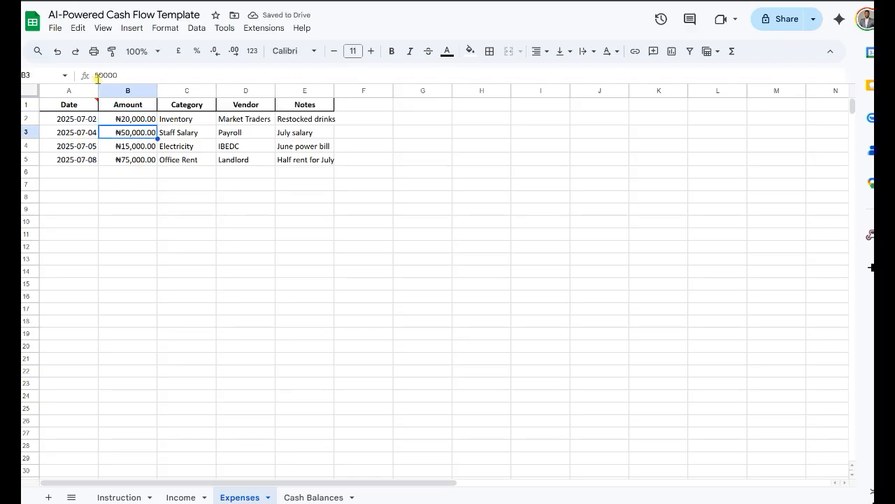
pyautogui.click(93, 75)
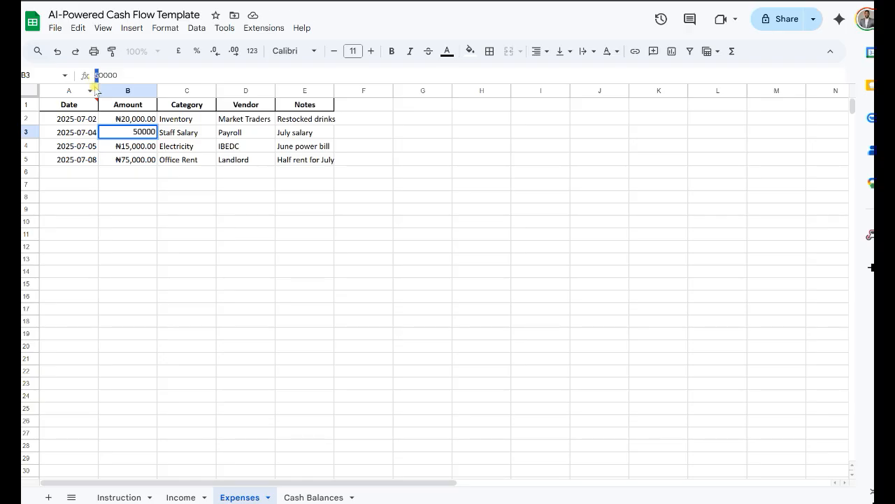
pyautogui.write('4')
pyautogui.click(210, 246)
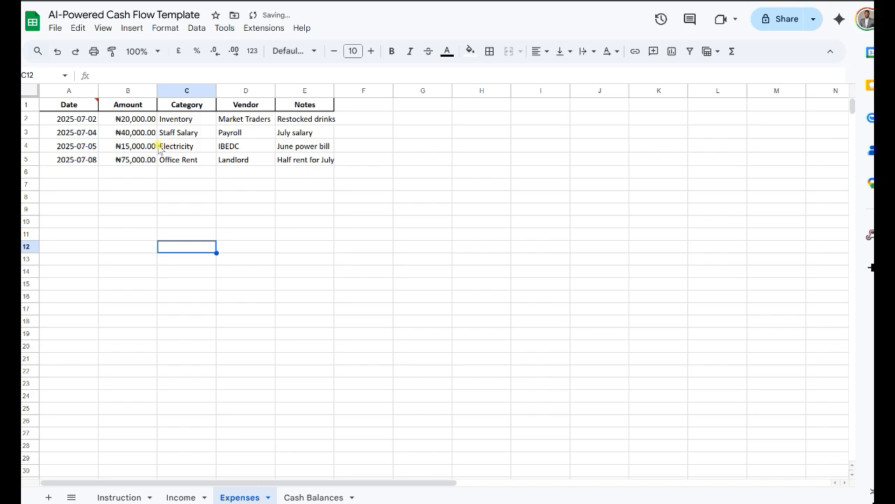
# Step: Check the Cash Balances sheet and the top of the Yahoo inbox, and execute the income vs expense weekly workflow in n8n
pyautogui.click(303, 492)
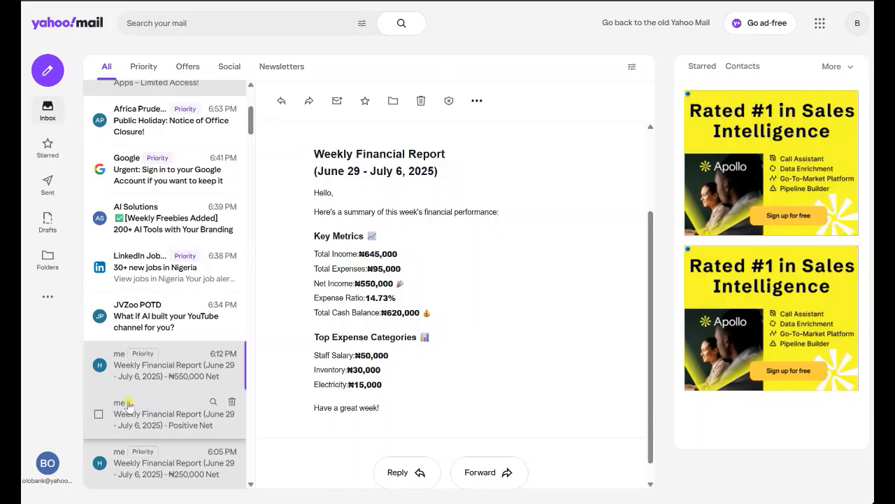
pyautogui.moveTo(252, 129); pyautogui.dragTo(252, 98)
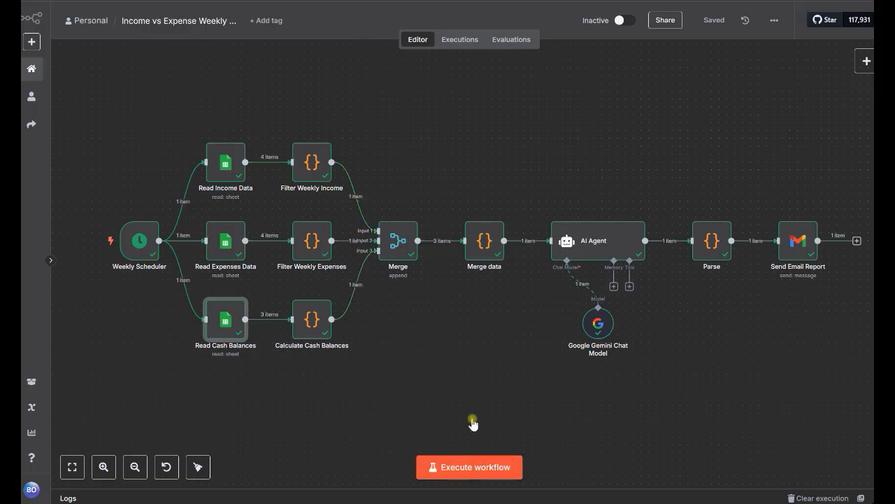
pyautogui.click(460, 467)
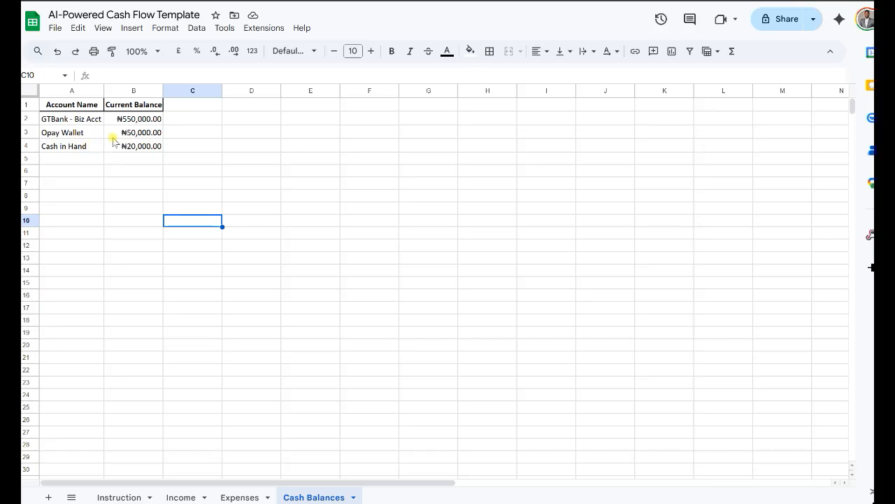
# Step: Recheck the Income and Expenses sheets, and open the new 9:26 PM Weekly Financial Report email in Yahoo Mail to compare its figures
pyautogui.click(173, 497)
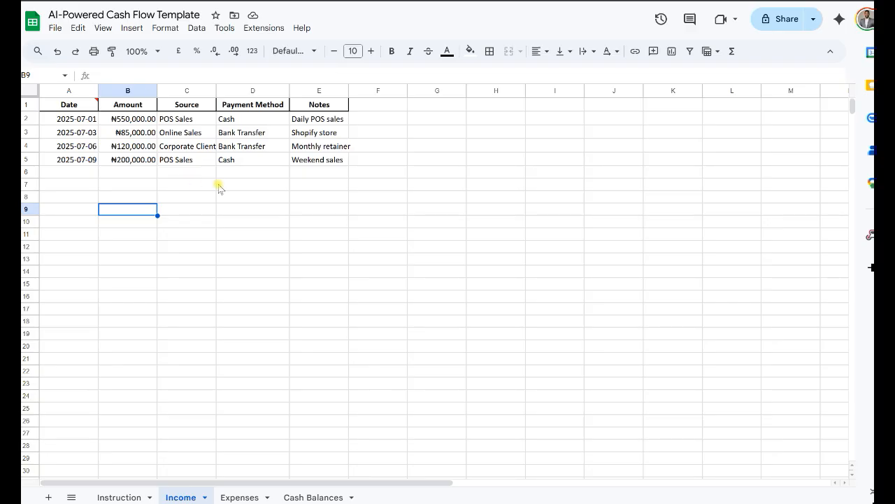
pyautogui.click(240, 497)
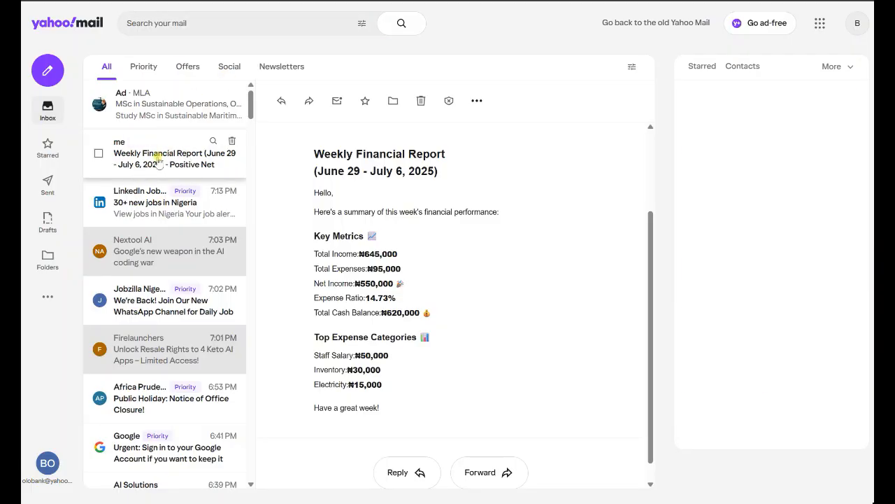
pyautogui.click(159, 160)
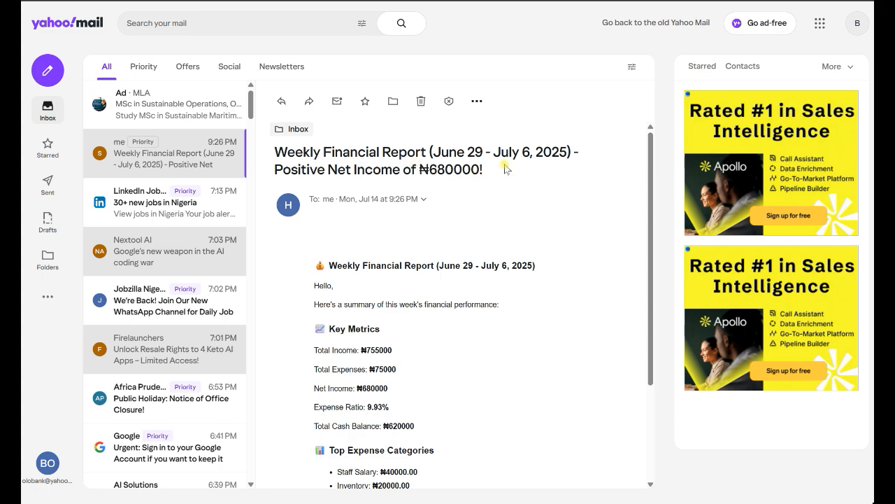
pyautogui.moveTo(650, 167); pyautogui.dragTo(653, 248)
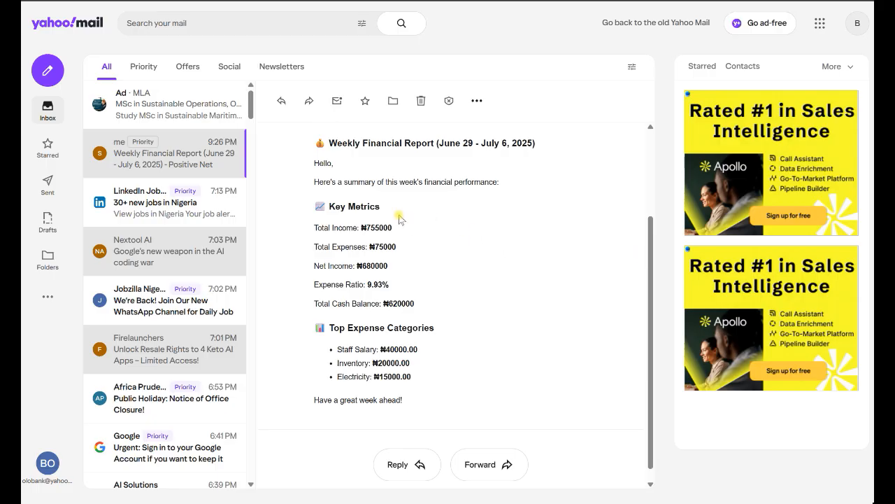